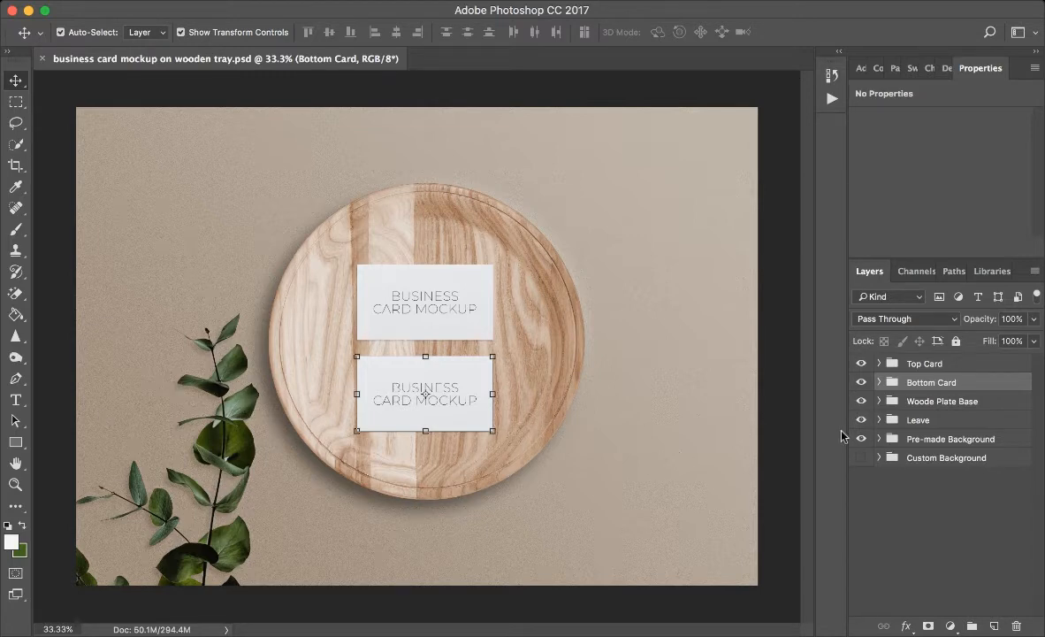
Hide and reshow the Leave and Woode Plate Base groups to see what each contributes to the mockup
{"action": "left_click", "coordinate": [861, 420]}
{"action": "left_click", "coordinate": [861, 420]}
{"action": "left_click", "coordinate": [862, 401]}
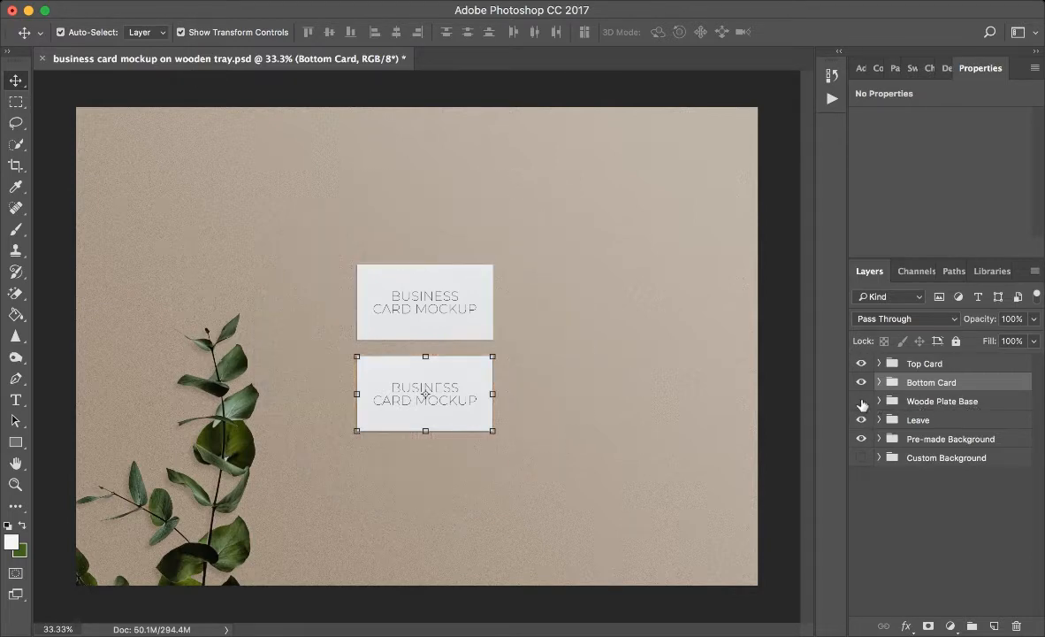
{"action": "left_click", "coordinate": [861, 402]}
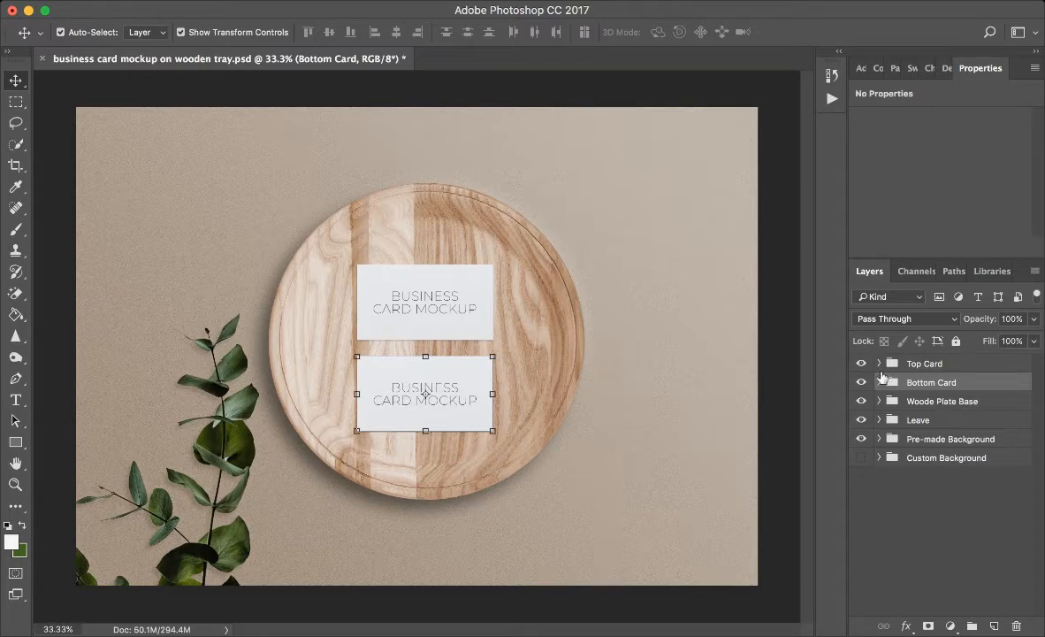
Open the contents of the PUT DESIGN HERE smart object in the Top Card group
{"action": "left_click", "coordinate": [918, 365]}
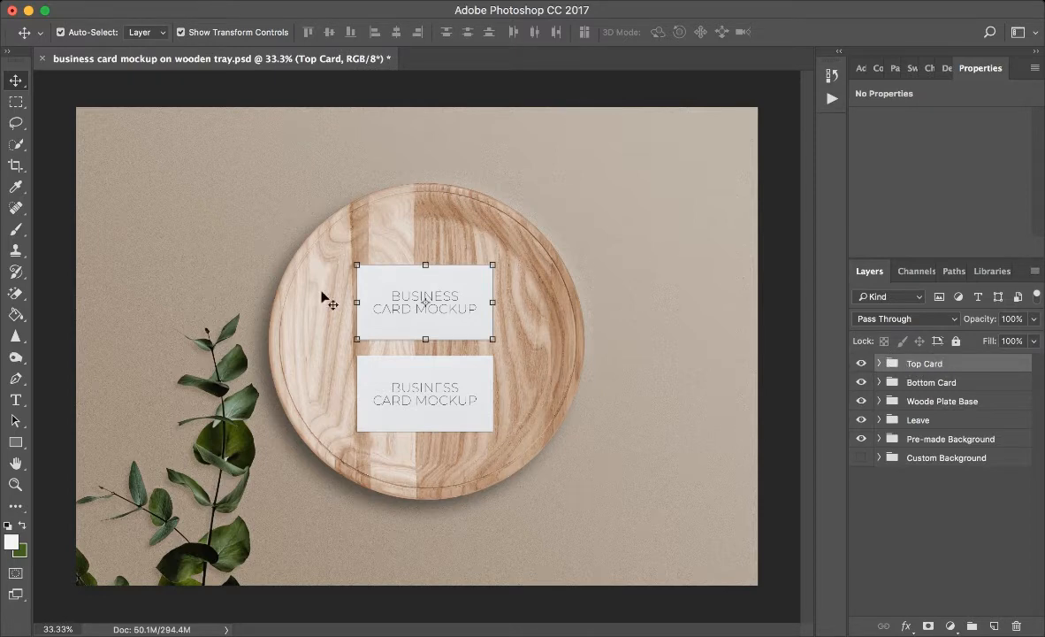
{"action": "left_click", "coordinate": [879, 363]}
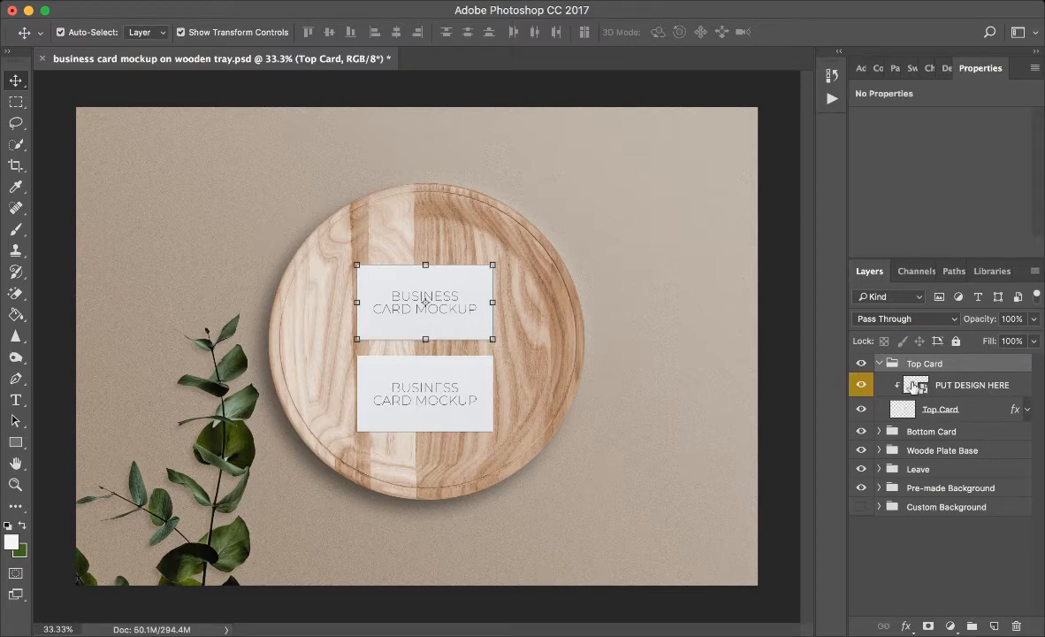
{"action": "double_click", "coordinate": [914, 386]}
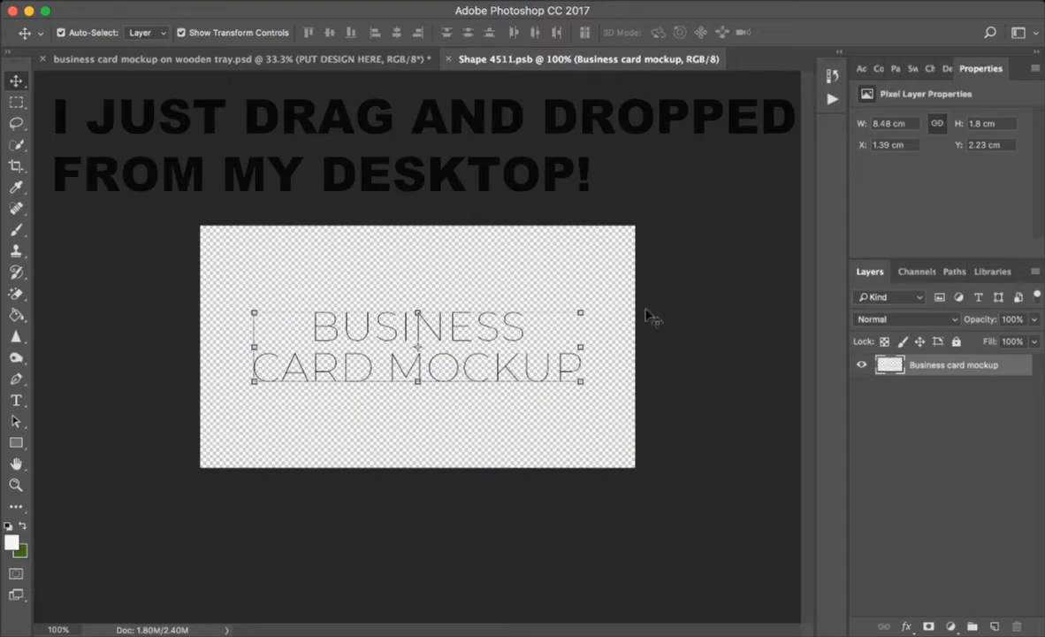
Place the typewriter logo design 10.png from the desktop into the smart object and enlarge it to about 41% to cover the card
{"action": "left_click", "coordinate": [509, 357]}
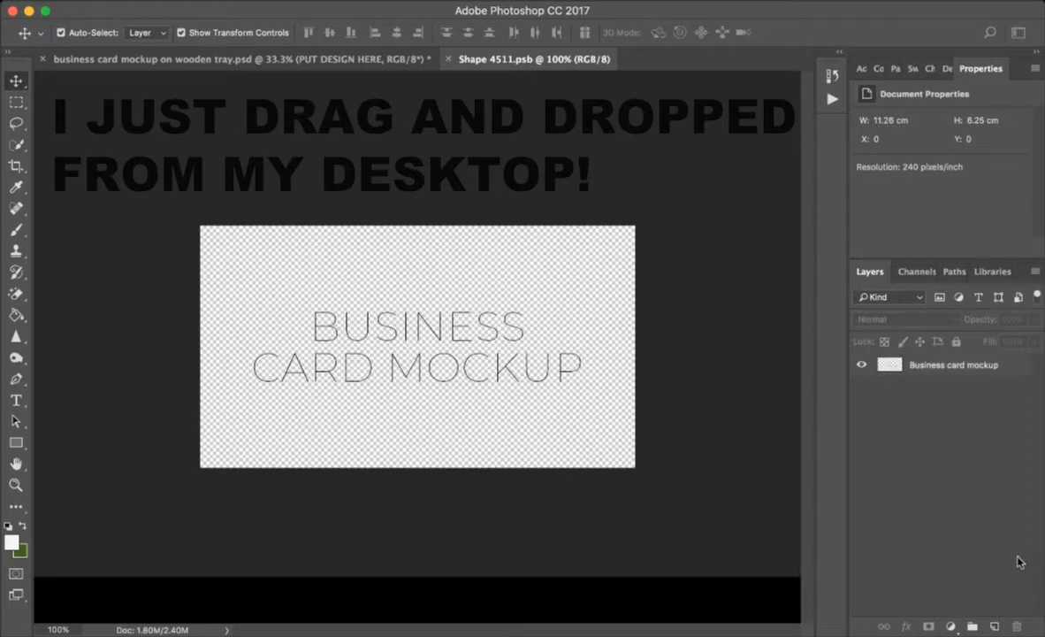
{"action": "key", "text": "super+Tab"}
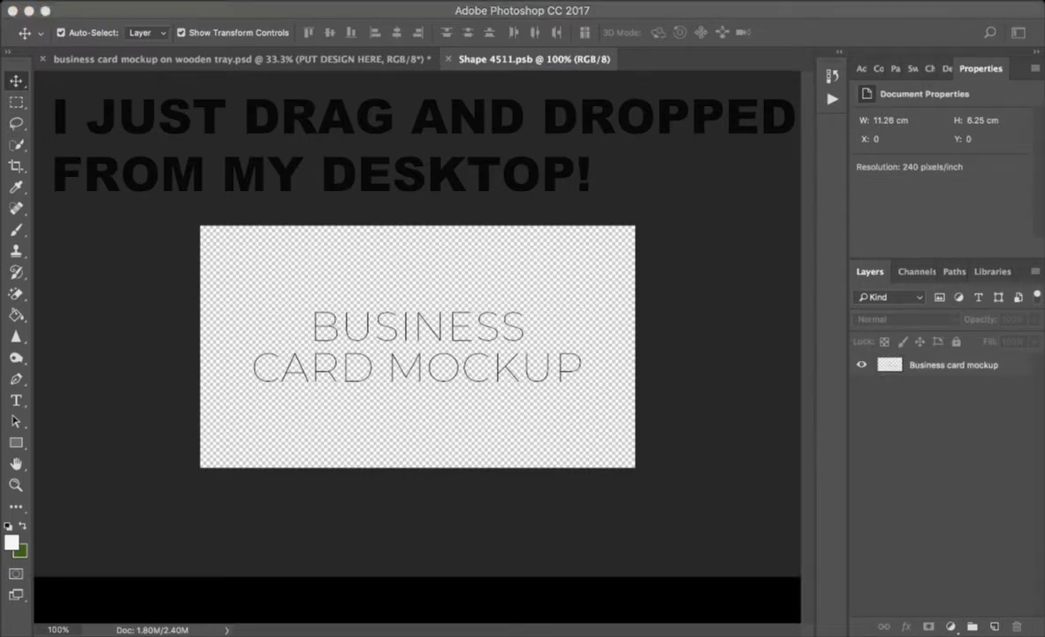
{"action": "left_click_drag", "start_coordinate": [346, 272], "coordinate": [331, 305]}
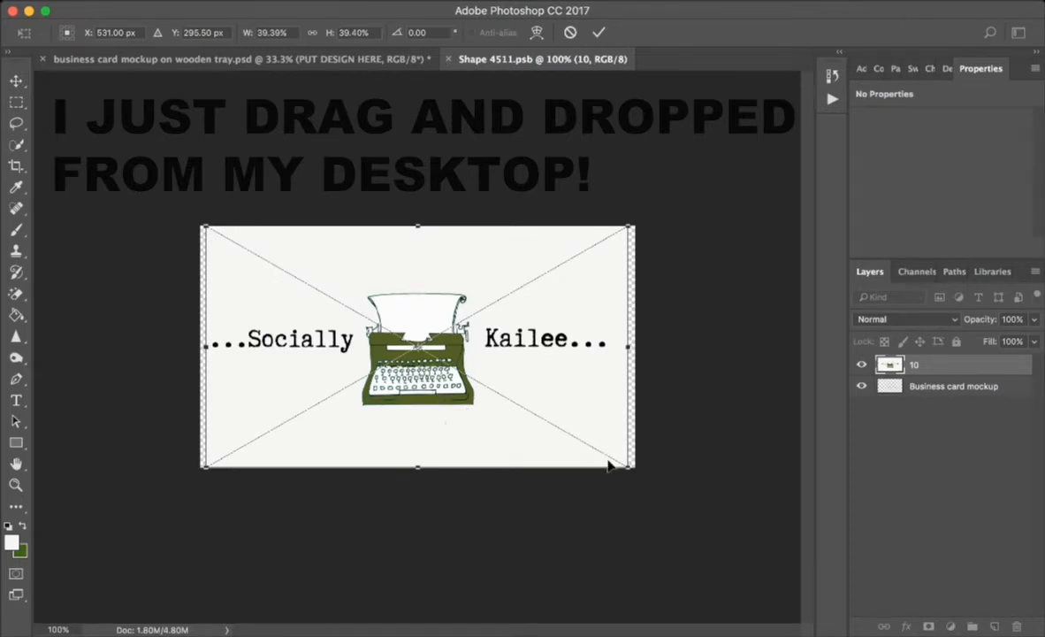
{"action": "left_click_drag", "start_coordinate": [622, 463], "coordinate": [637, 472]}
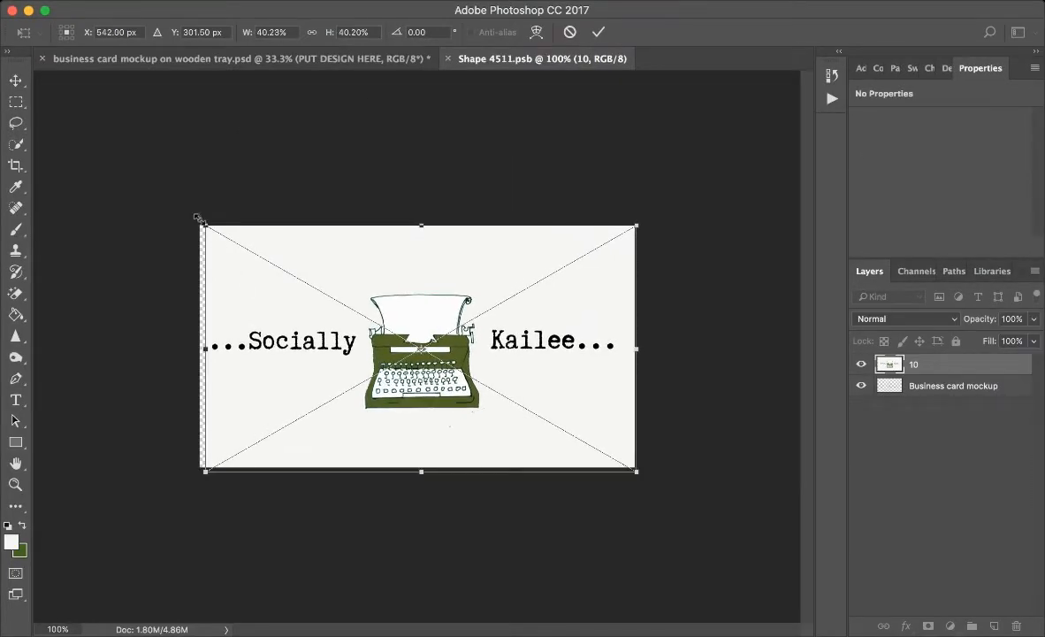
{"action": "left_click_drag", "start_coordinate": [198, 226], "coordinate": [190, 221]}
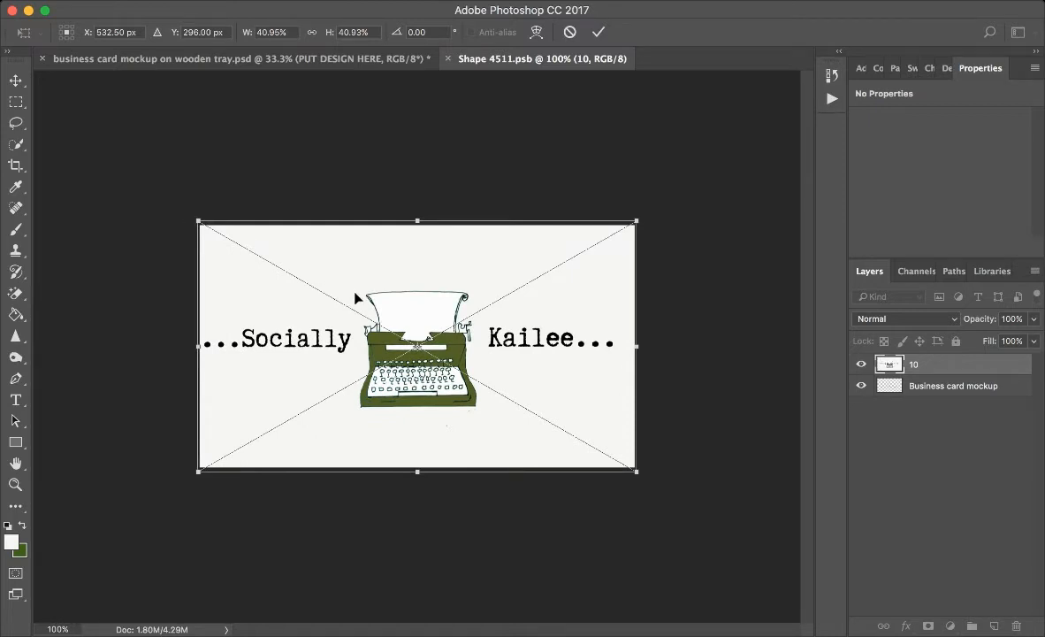
Nudge the placed logo design 4 px to the right and commit the placement
{"action": "key", "text": "Right"}
{"action": "key", "text": "Right"}
{"action": "key", "text": "Right"}
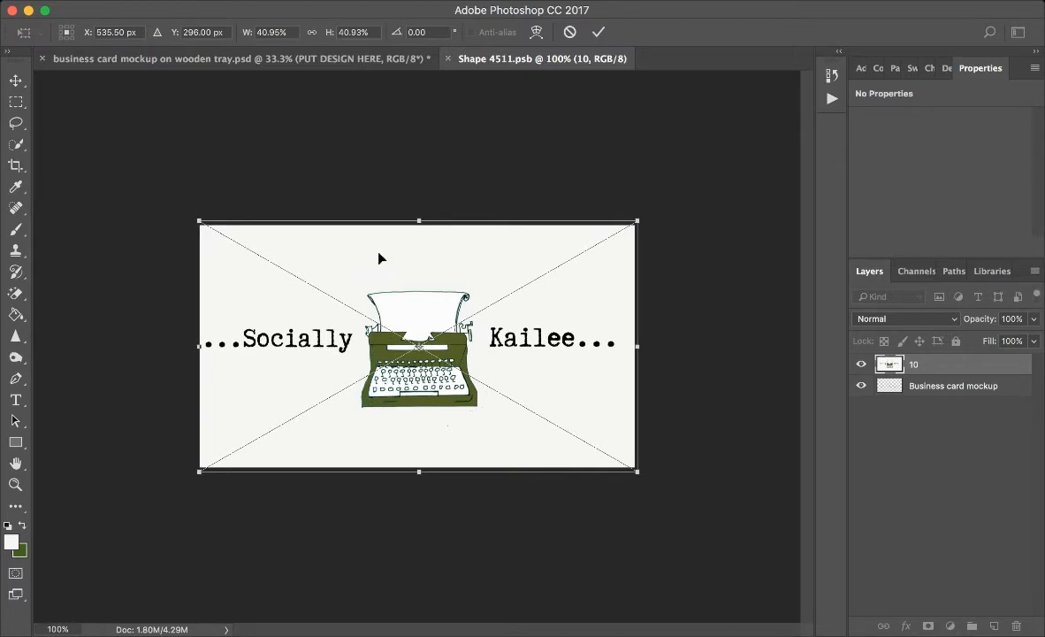
{"action": "key", "text": "Right"}
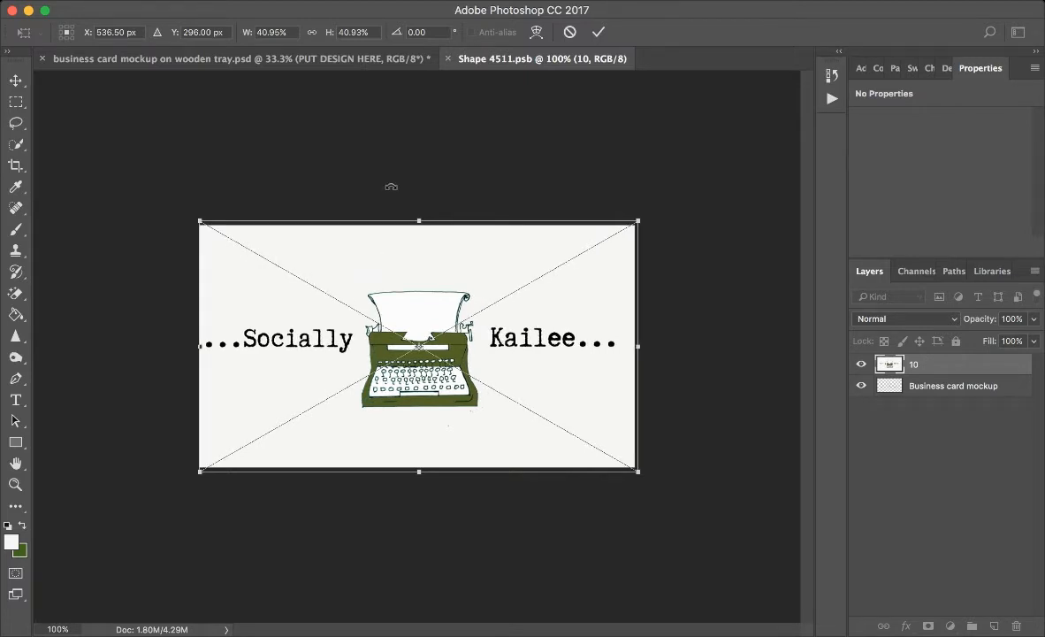
{"action": "left_click", "coordinate": [599, 35]}
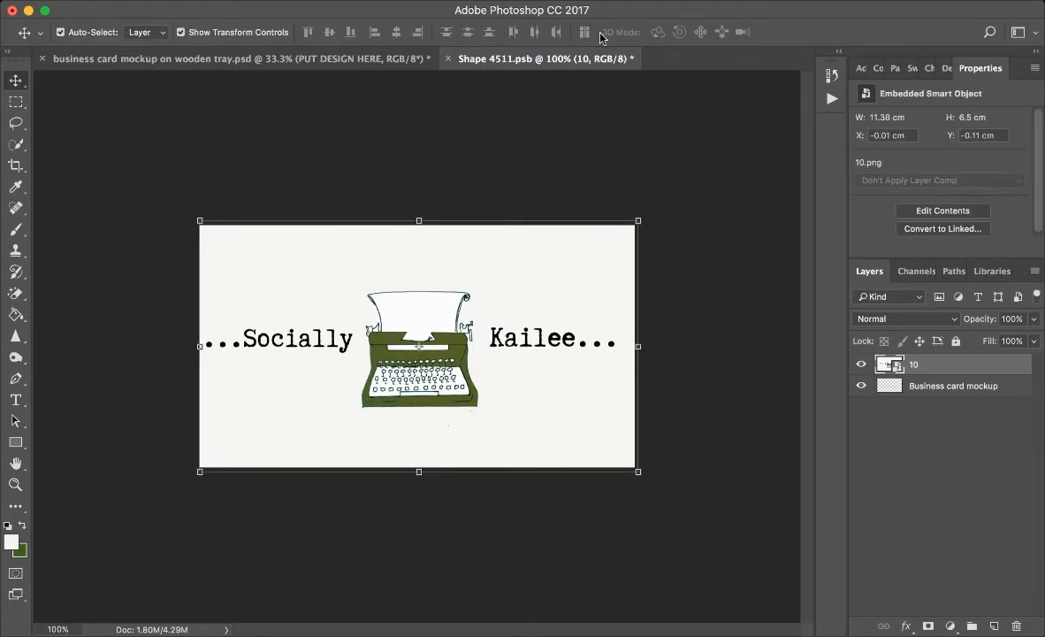
Deselect the logo layer, then save and close the top card's smart object to update the mockup
{"action": "left_click", "coordinate": [686, 193]}
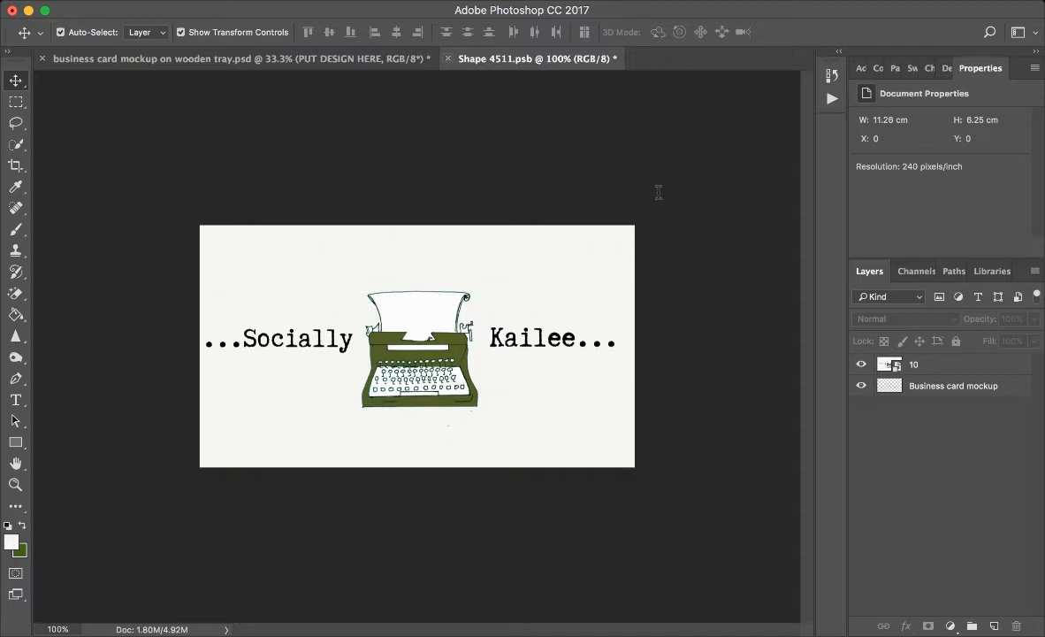
{"action": "key", "text": "super+s"}
{"action": "key", "text": "super+w"}
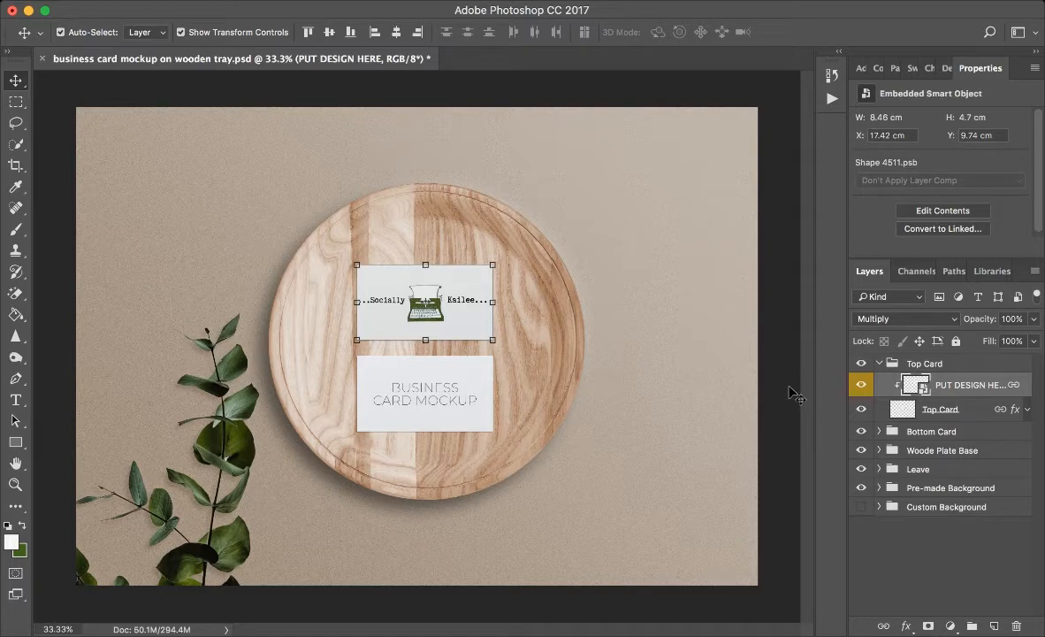
Collapse the Top Card group and open the contents of the Bottom Card group's PUT DESIGN HERE smart object
{"action": "left_click", "coordinate": [880, 365]}
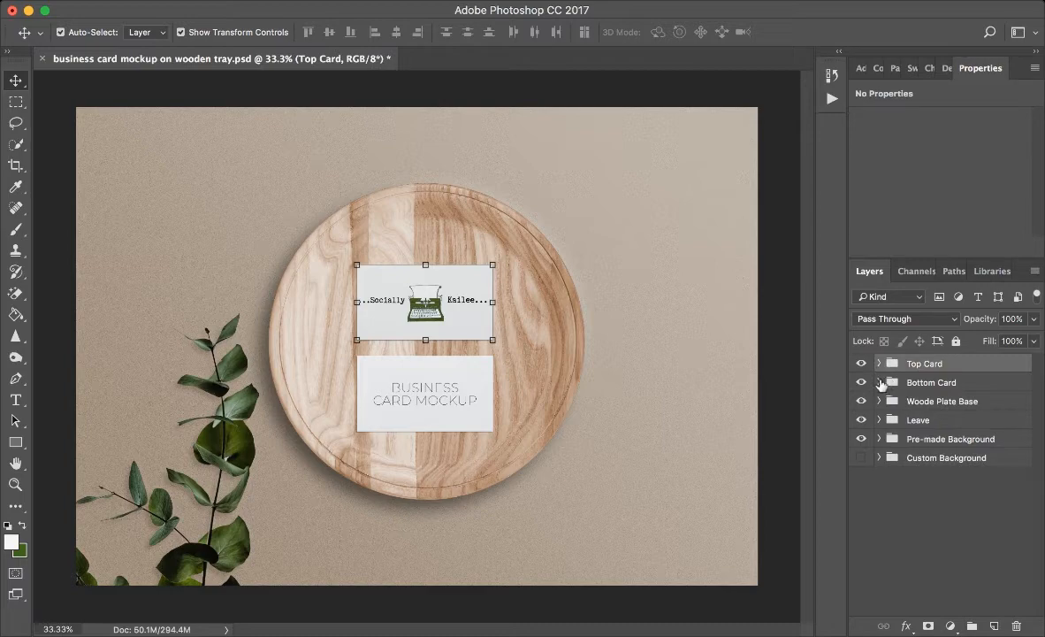
{"action": "left_click", "coordinate": [879, 383]}
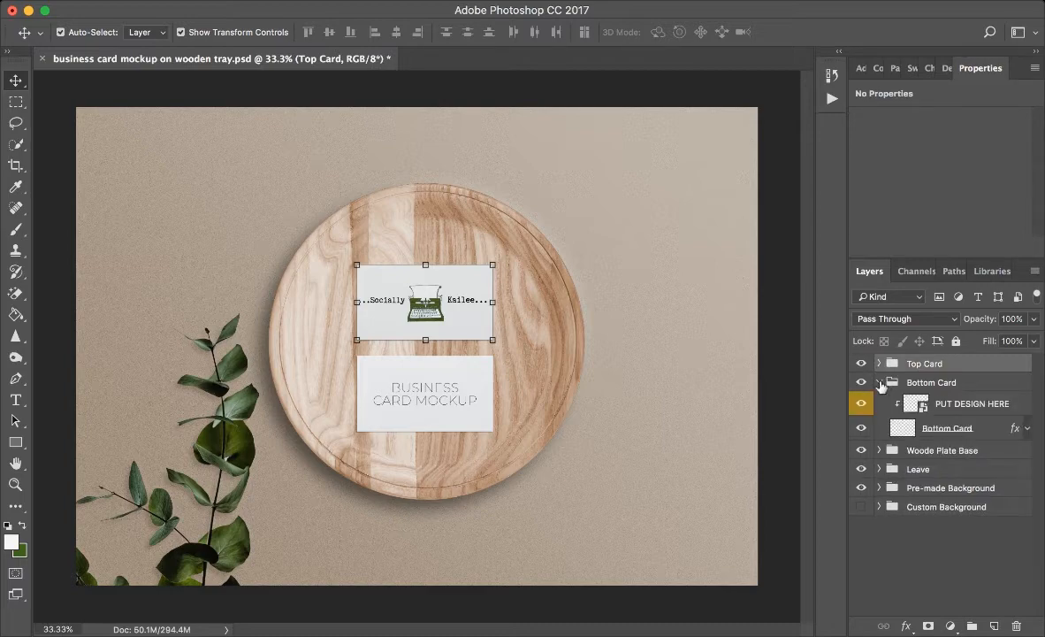
{"action": "double_click", "coordinate": [921, 404]}
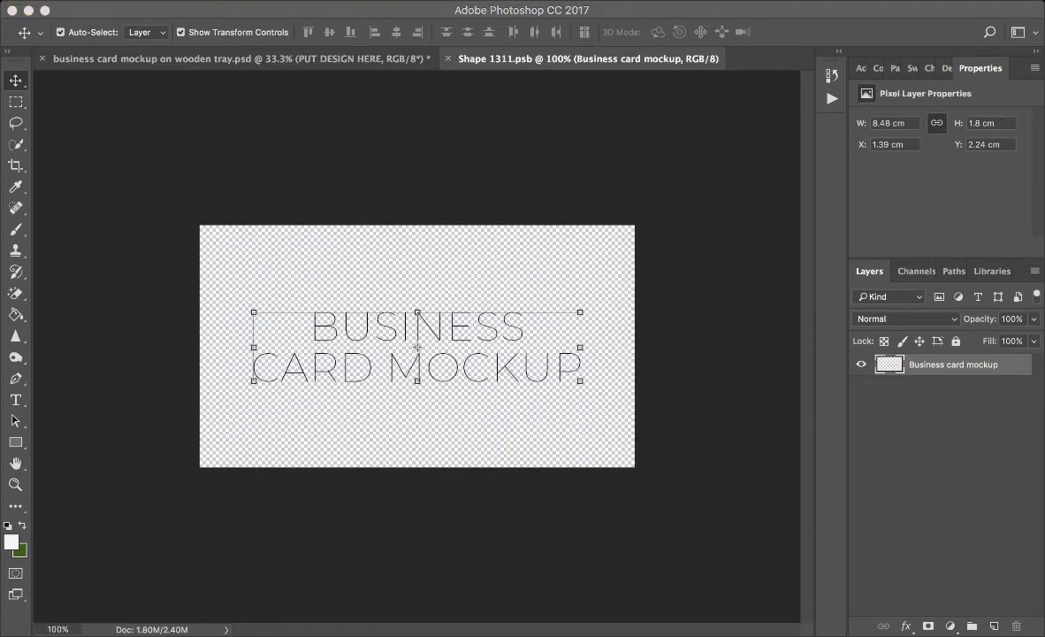
Place the contact-details design 11 from the desktop and enlarge it to about 42% so it covers the card
{"action": "left_click_drag", "start_coordinate": [273, 317], "coordinate": [273, 317]}
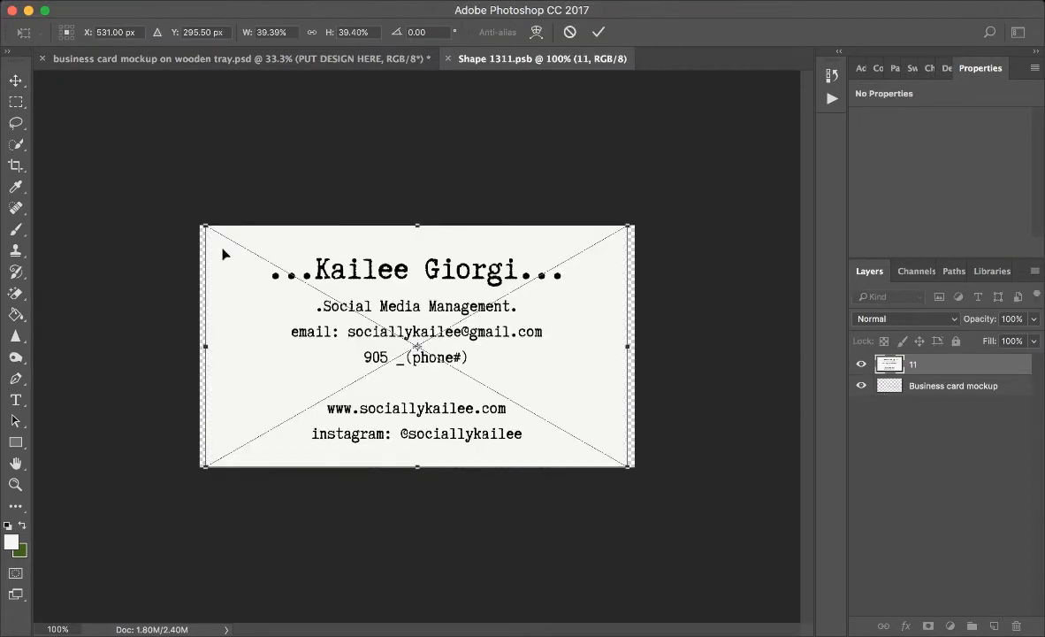
{"action": "left_click_drag", "start_coordinate": [202, 224], "coordinate": [187, 214]}
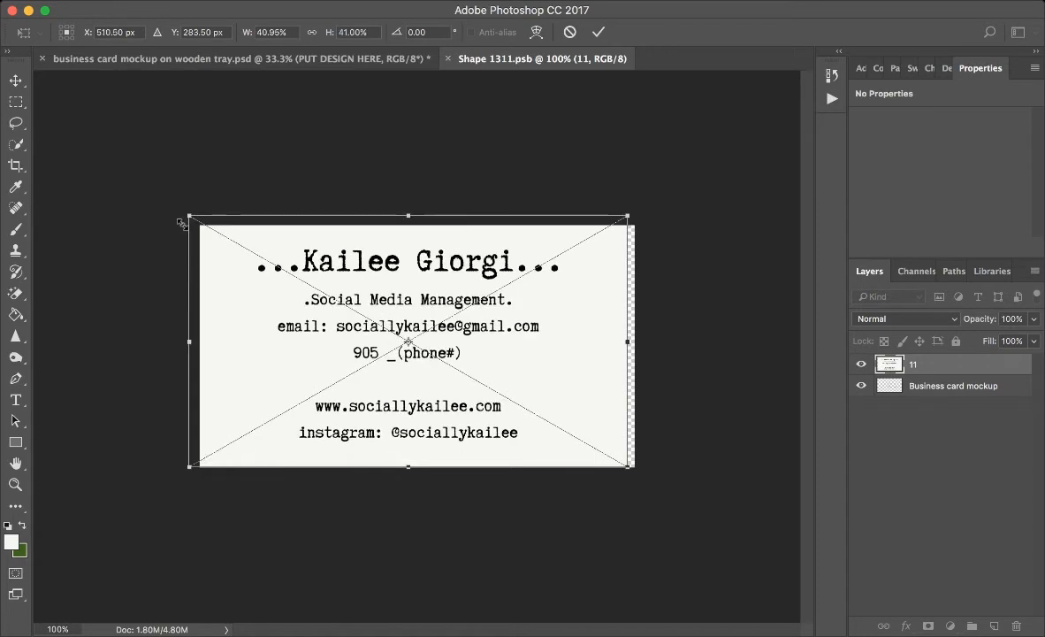
{"action": "left_click_drag", "start_coordinate": [626, 466], "coordinate": [637, 471]}
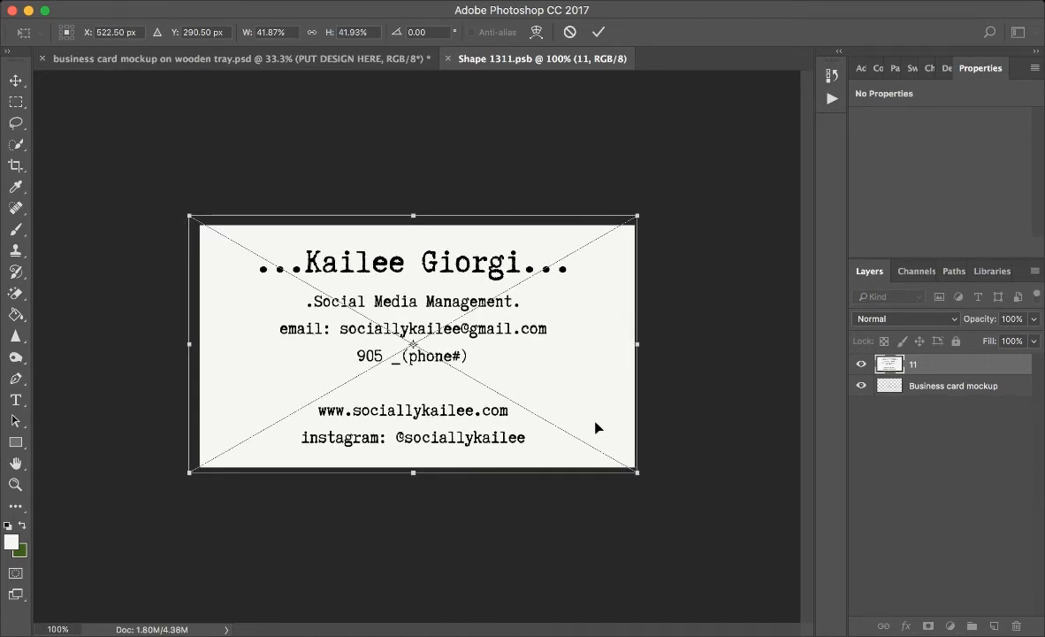
Commit the contact-details design shifted 9 px right, and save and close the smart object, collapsing the Bottom Card group
{"action": "key", "text": "Right"}
{"action": "key", "text": "Right"}
{"action": "key", "text": "Right"}
{"action": "key", "text": "Right"}
{"action": "key", "text": "Right"}
{"action": "key", "text": "Right"}
{"action": "key", "text": "Right"}
{"action": "key", "text": "Right"}
{"action": "key", "text": "Right"}
{"action": "key", "text": "Right"}
{"action": "key", "text": "Right"}
{"action": "key", "text": "Right"}
{"action": "key", "text": "Right"}
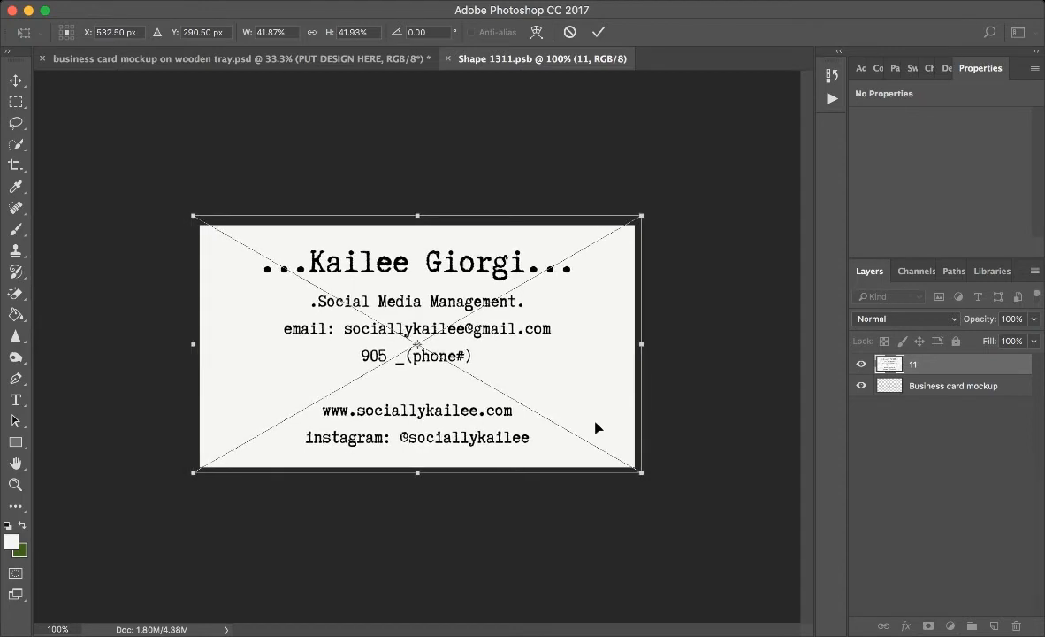
{"action": "key", "text": "Left"}
{"action": "key", "text": "Left"}
{"action": "key", "text": "Left"}
{"action": "key", "text": "Left"}
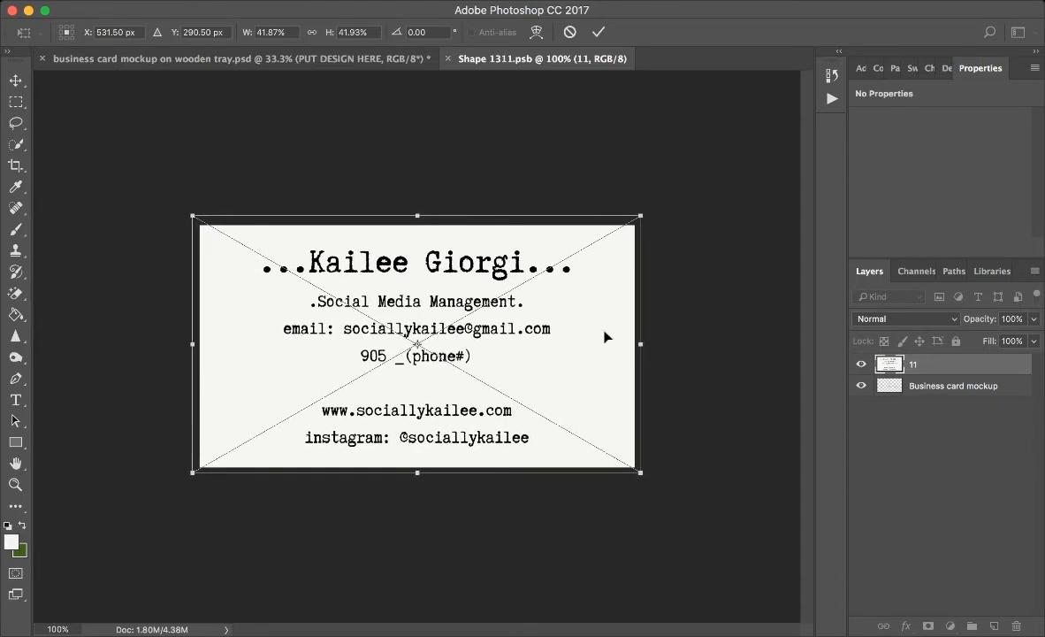
{"action": "left_click", "coordinate": [600, 33]}
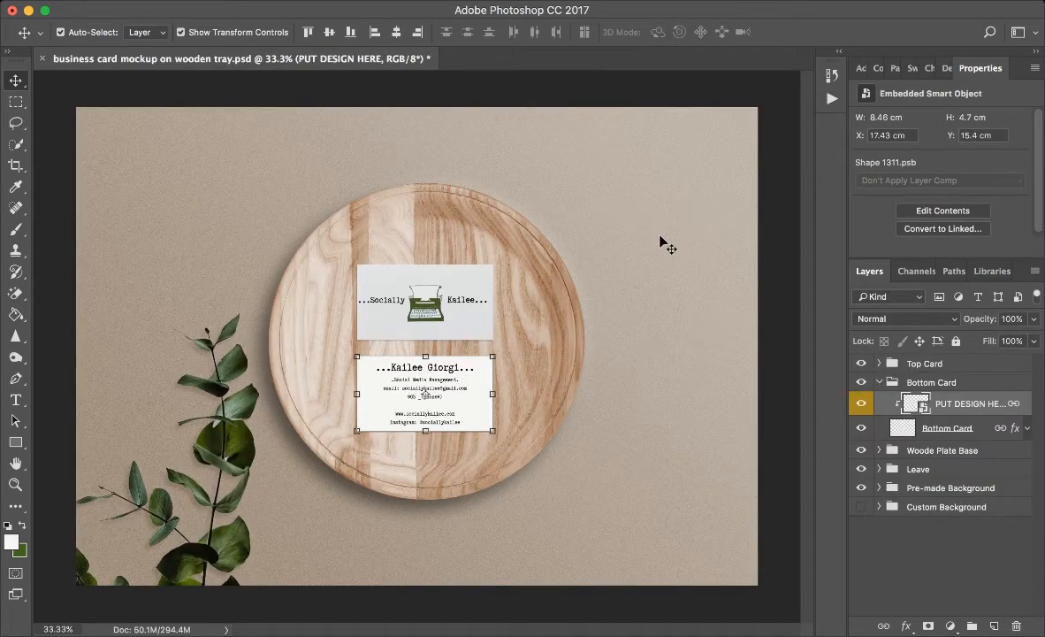
{"action": "left_click", "coordinate": [878, 382]}
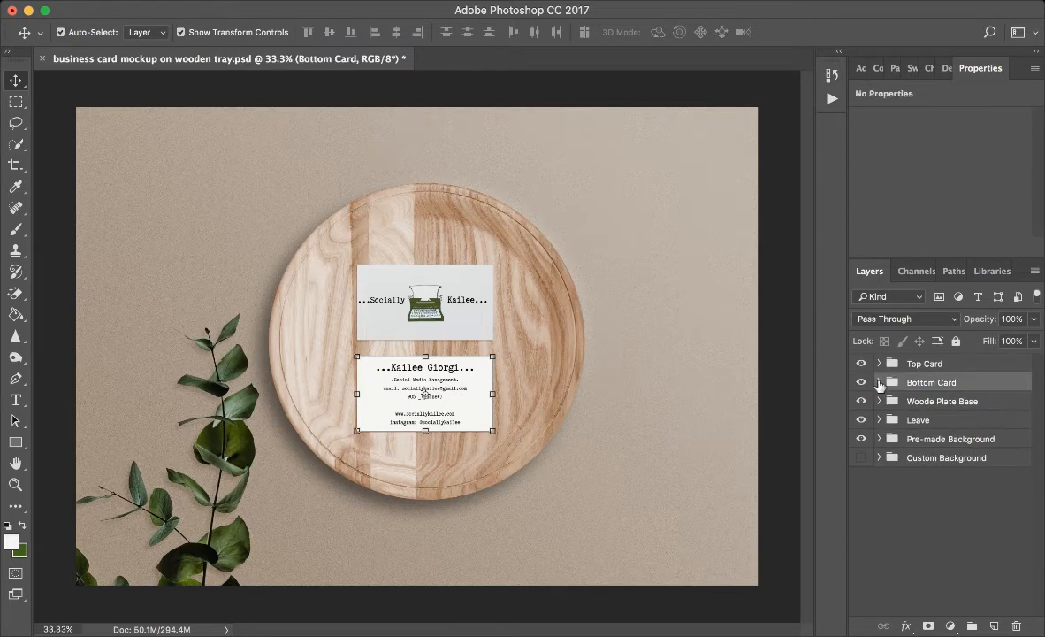
Select the background's Highlights layer, and hide and reshow the Leave group to preview the mockup without foliage
{"action": "left_click", "coordinate": [716, 485]}
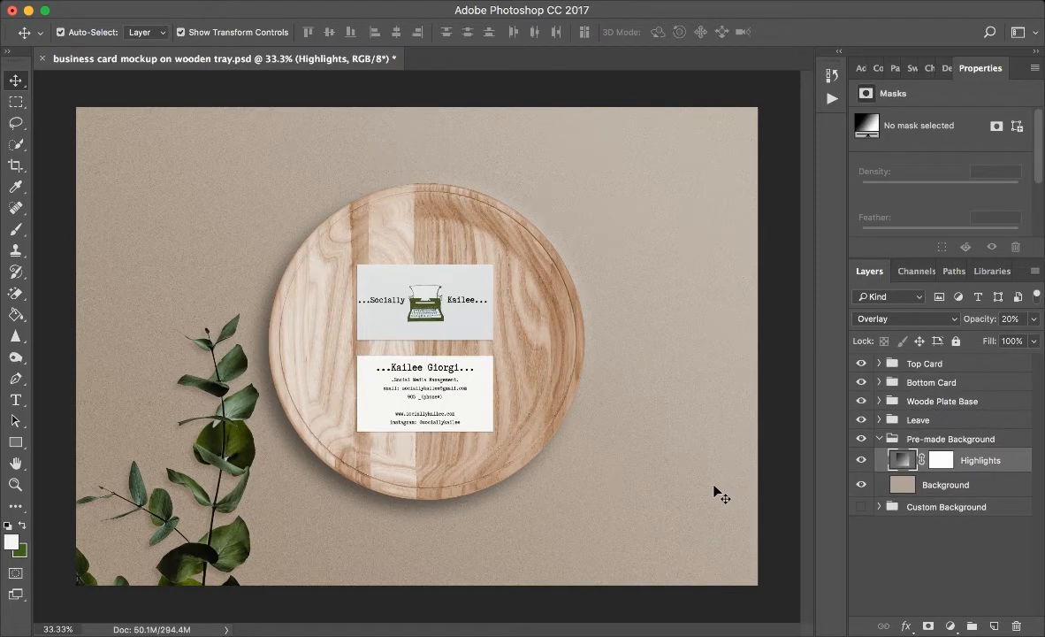
{"action": "left_click", "coordinate": [861, 421]}
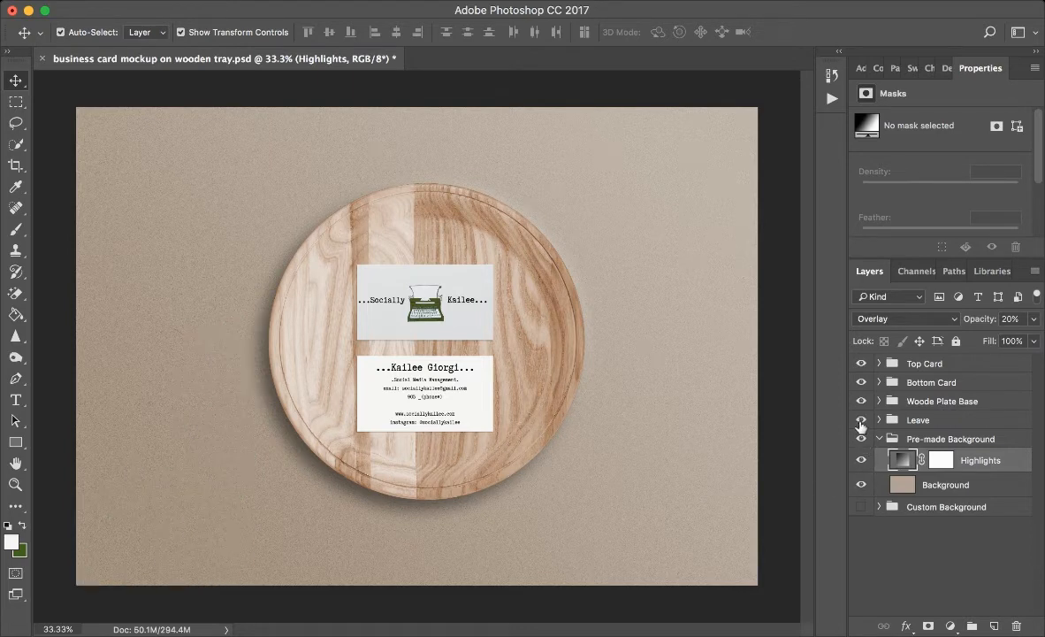
{"action": "left_click", "coordinate": [861, 424]}
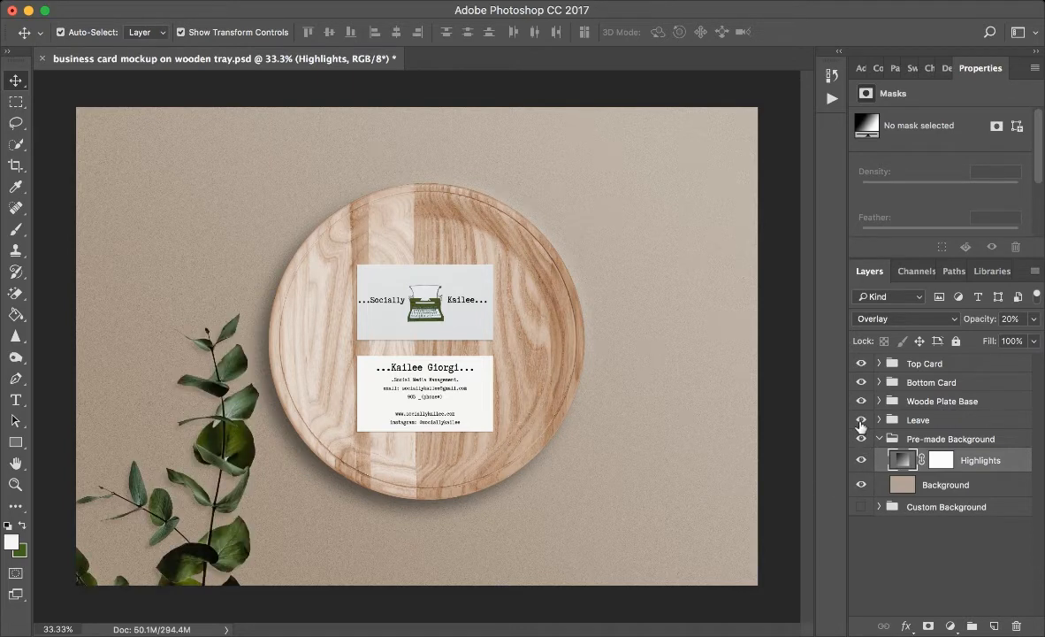
Try recolouring the pre-made Background layer with a dark olive Paint Bucket fill, and undo the fill
{"action": "left_click", "coordinate": [902, 486]}
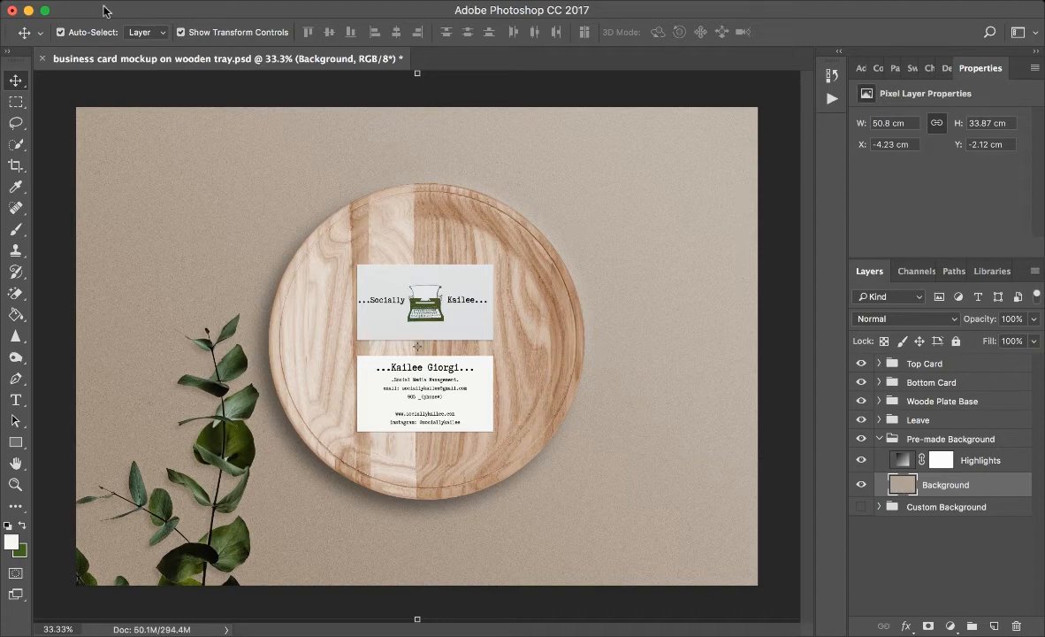
{"action": "left_click", "coordinate": [861, 486]}
{"action": "left_click", "coordinate": [861, 485]}
{"action": "left_click", "coordinate": [17, 318]}
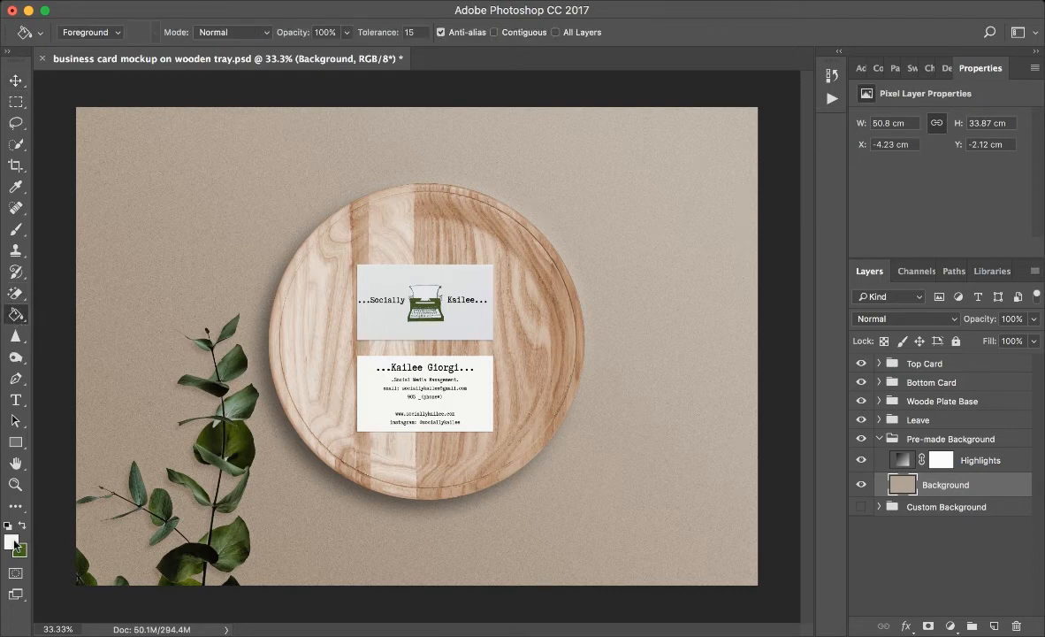
{"action": "key", "text": "i"}
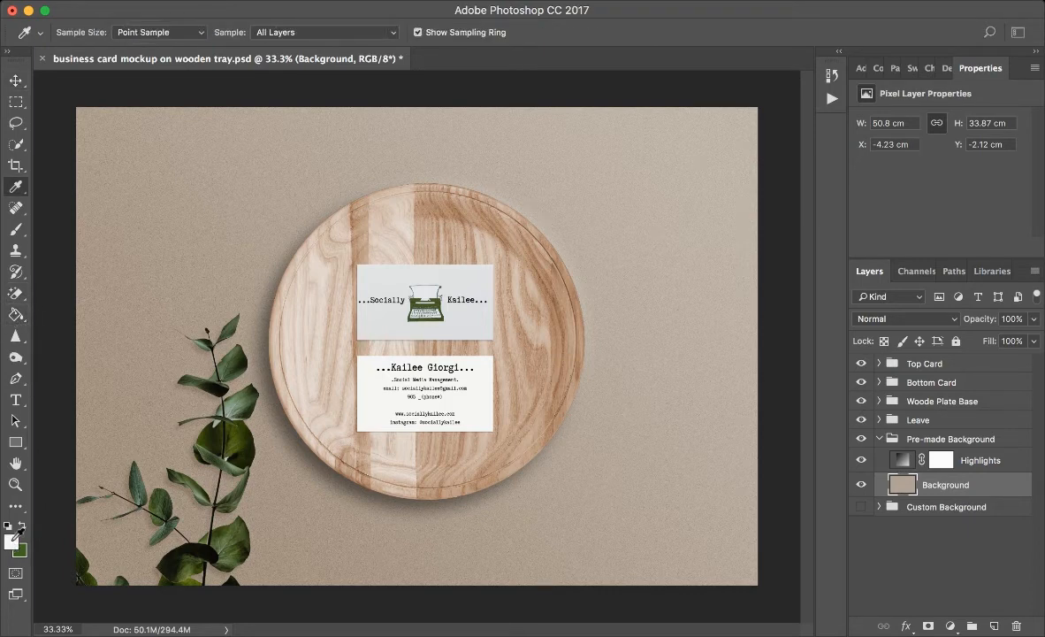
{"action": "left_click", "coordinate": [14, 539]}
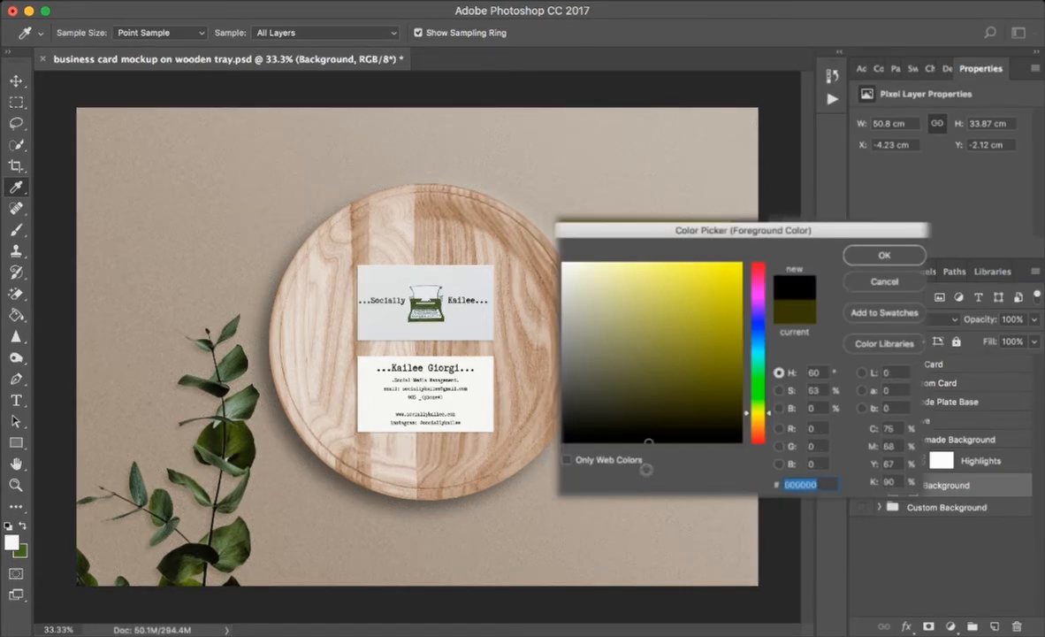
{"action": "left_click", "coordinate": [688, 352]}
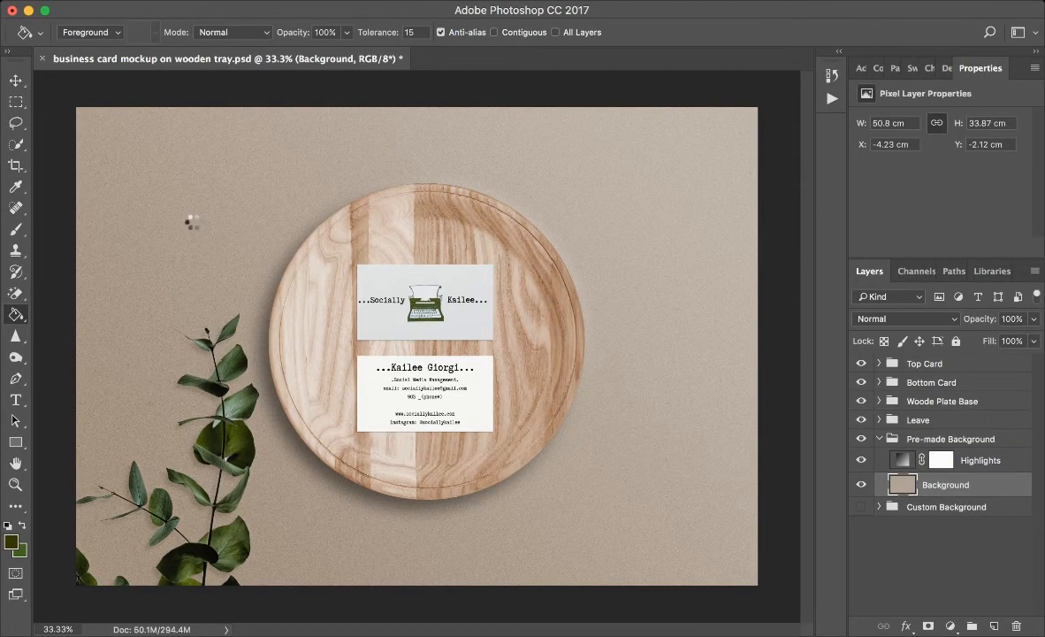
{"action": "left_click", "coordinate": [193, 226]}
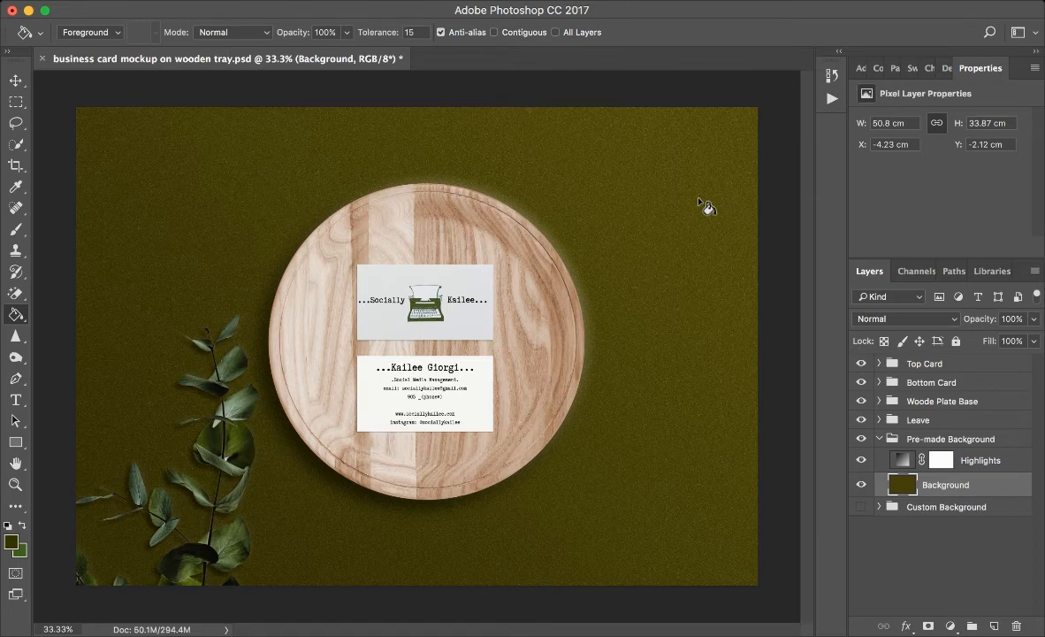
{"action": "key", "text": "ctrl+z"}
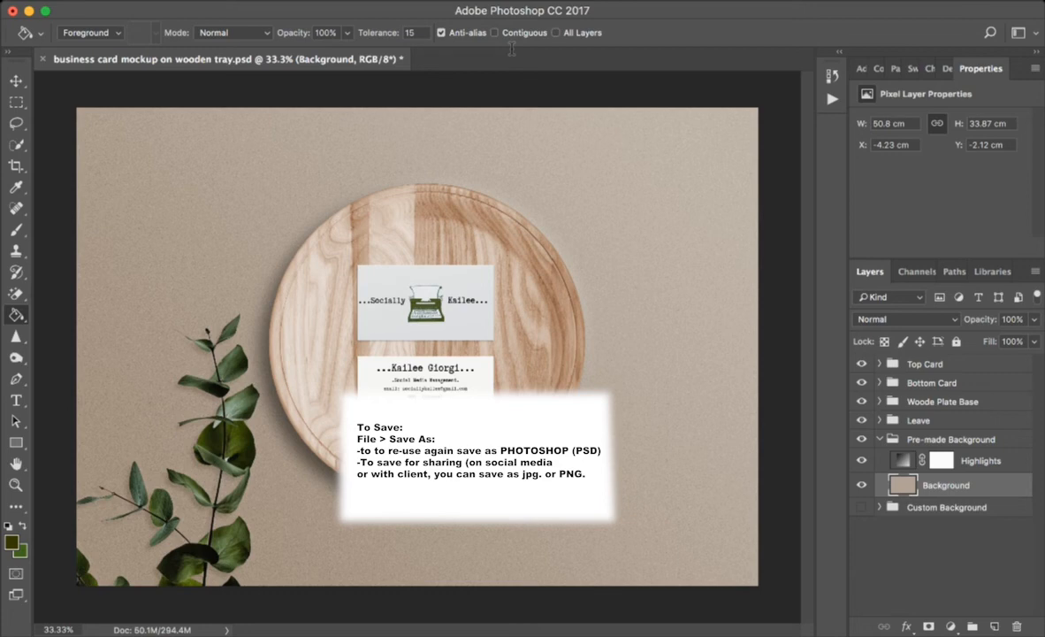
Save the business card mockup document
{"action": "key", "text": "super+s"}
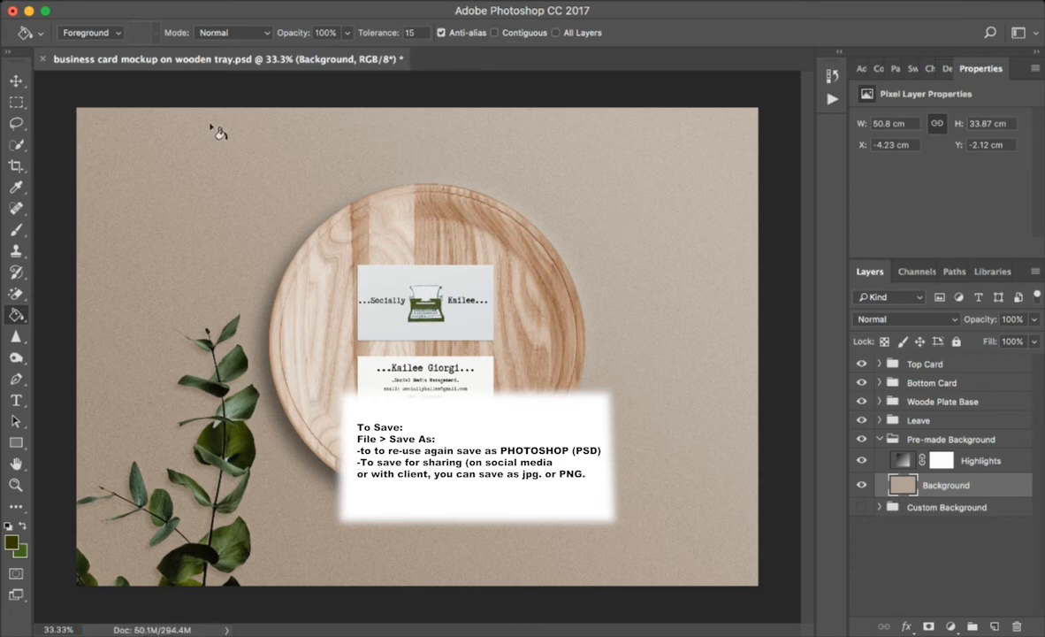